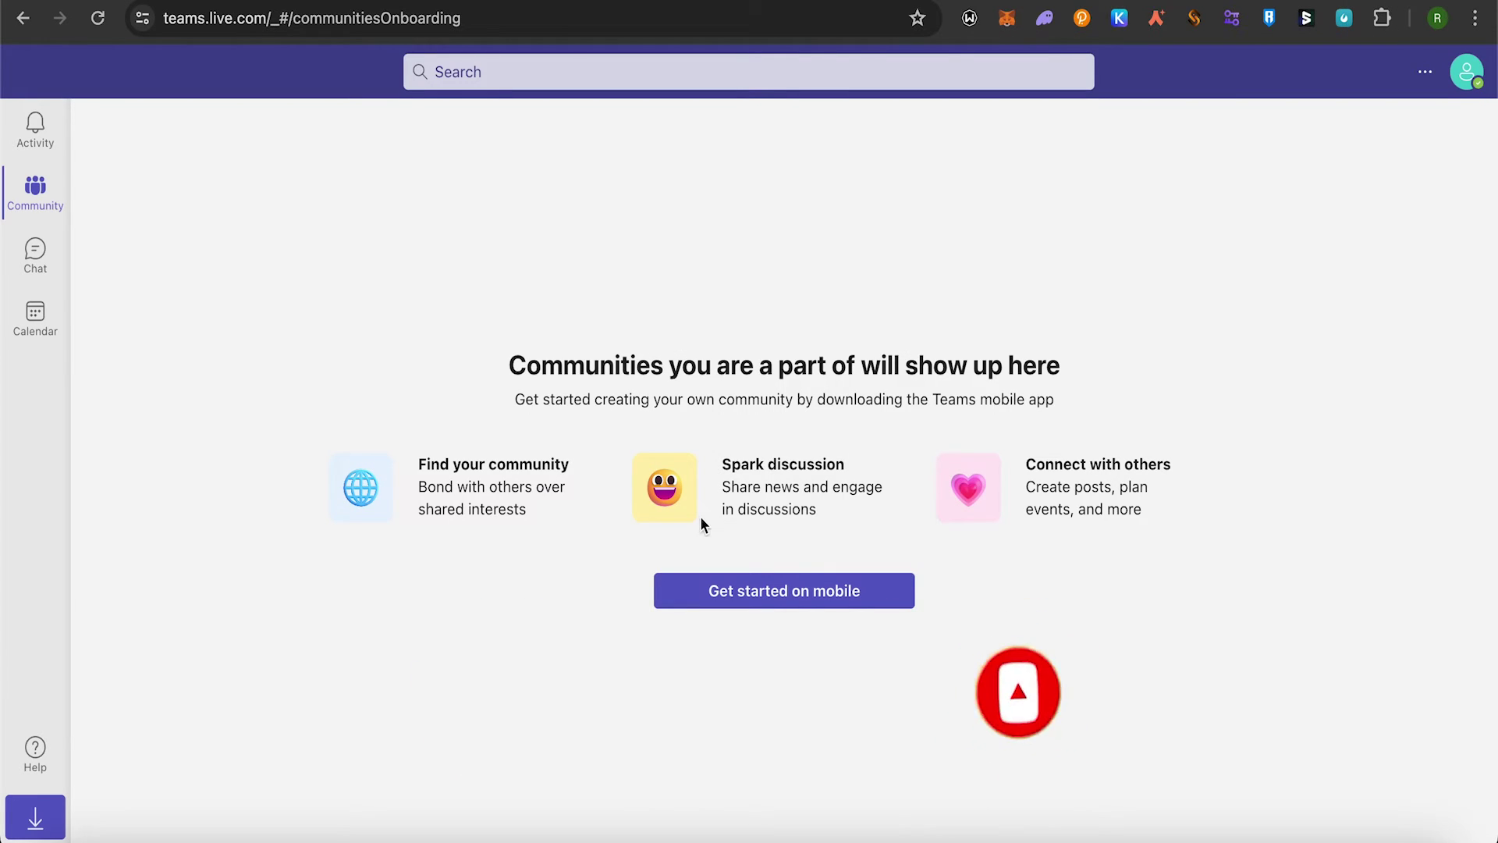
Move from the Calendar week view to the empty Community onboarding page.
{"action": "left_click", "coordinate": [35, 316]}
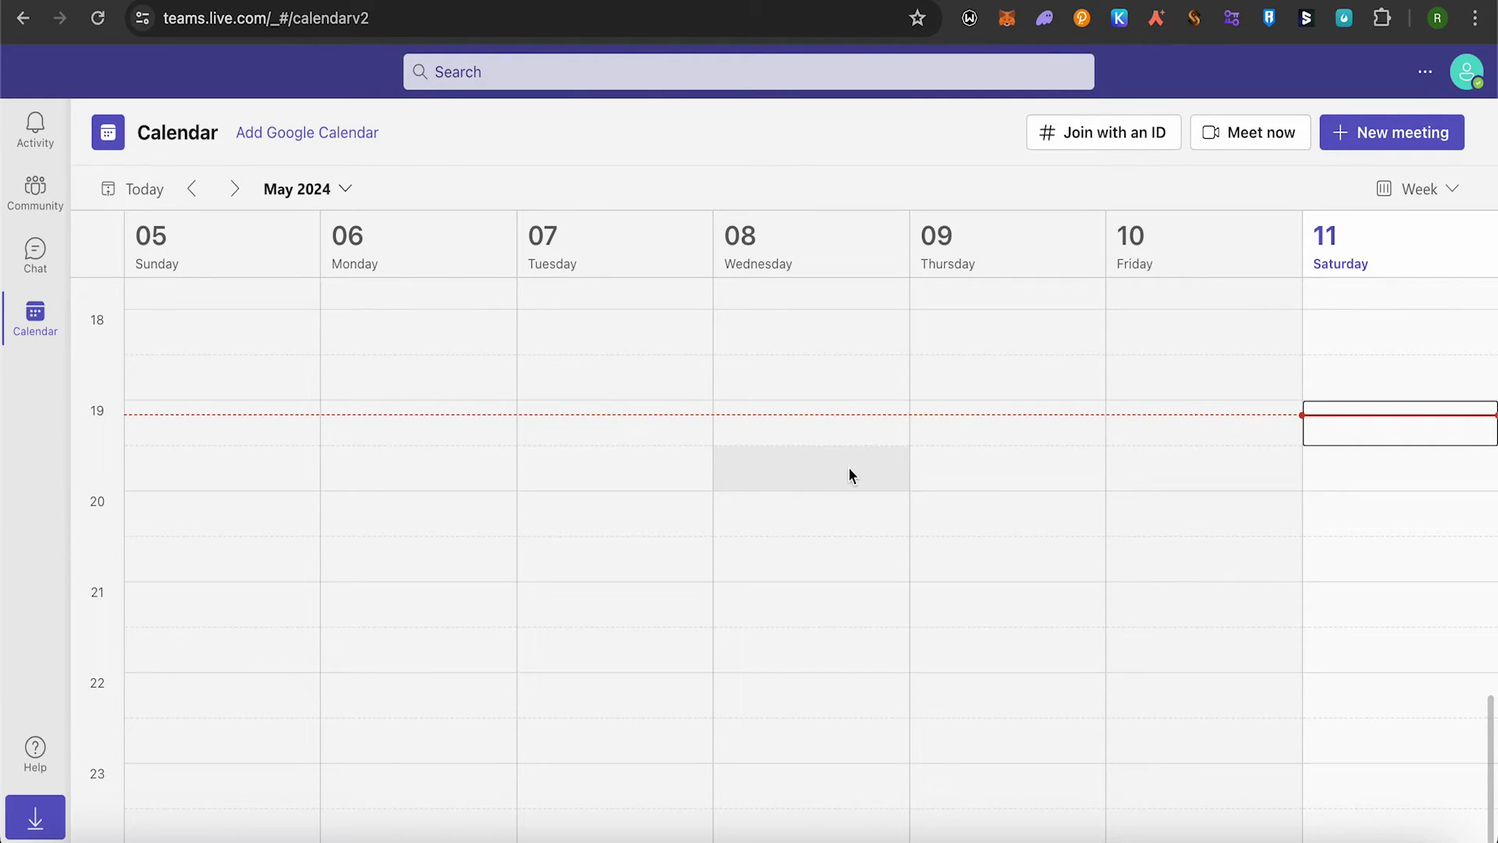
{"action": "left_click", "coordinate": [41, 209]}
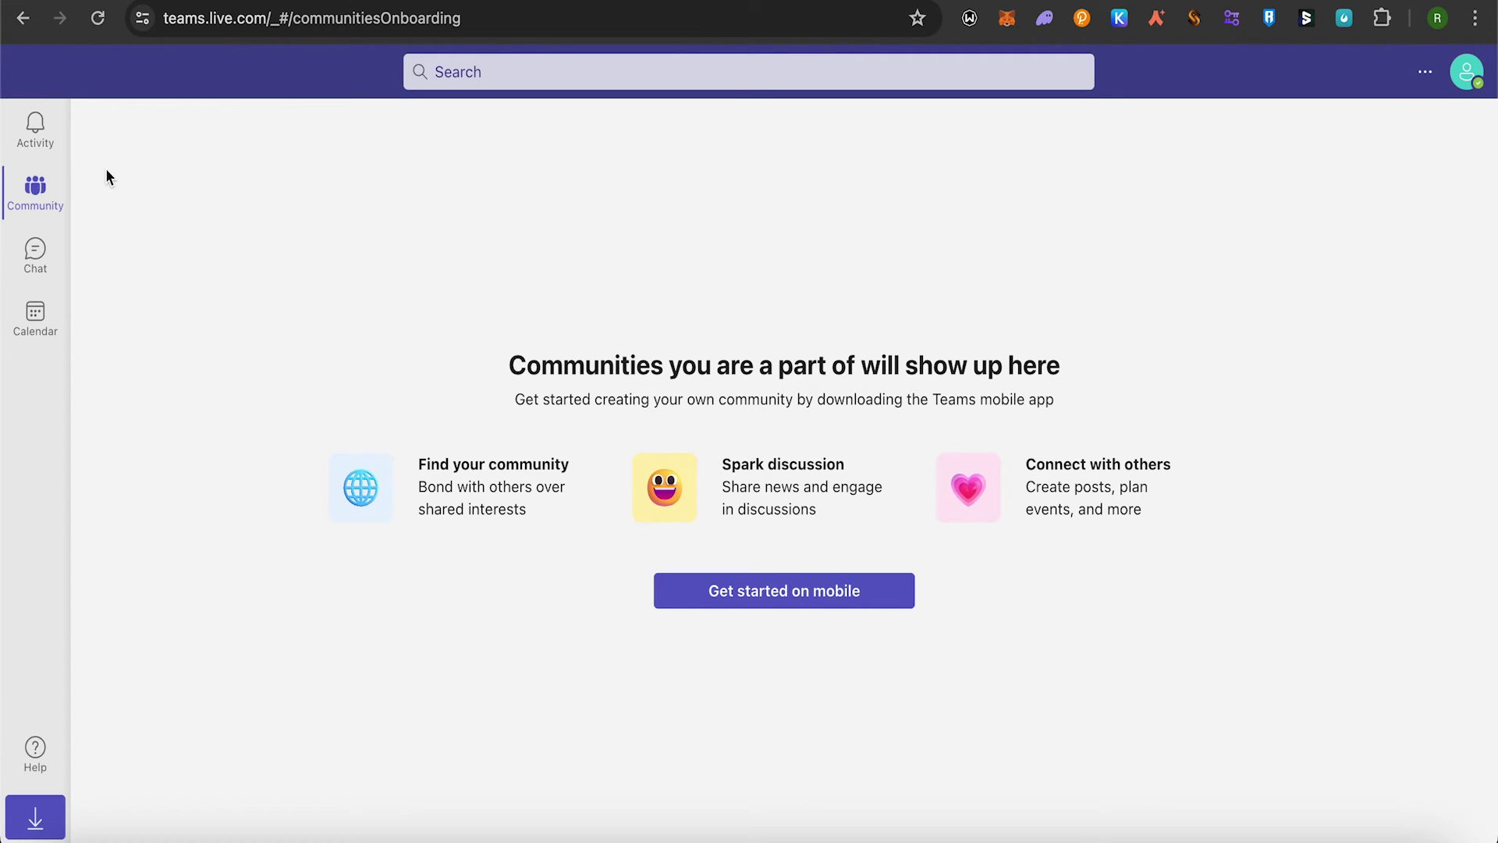
Reopen the Calendar week view for May 5–11, 2024.
{"action": "left_click", "coordinate": [46, 341]}
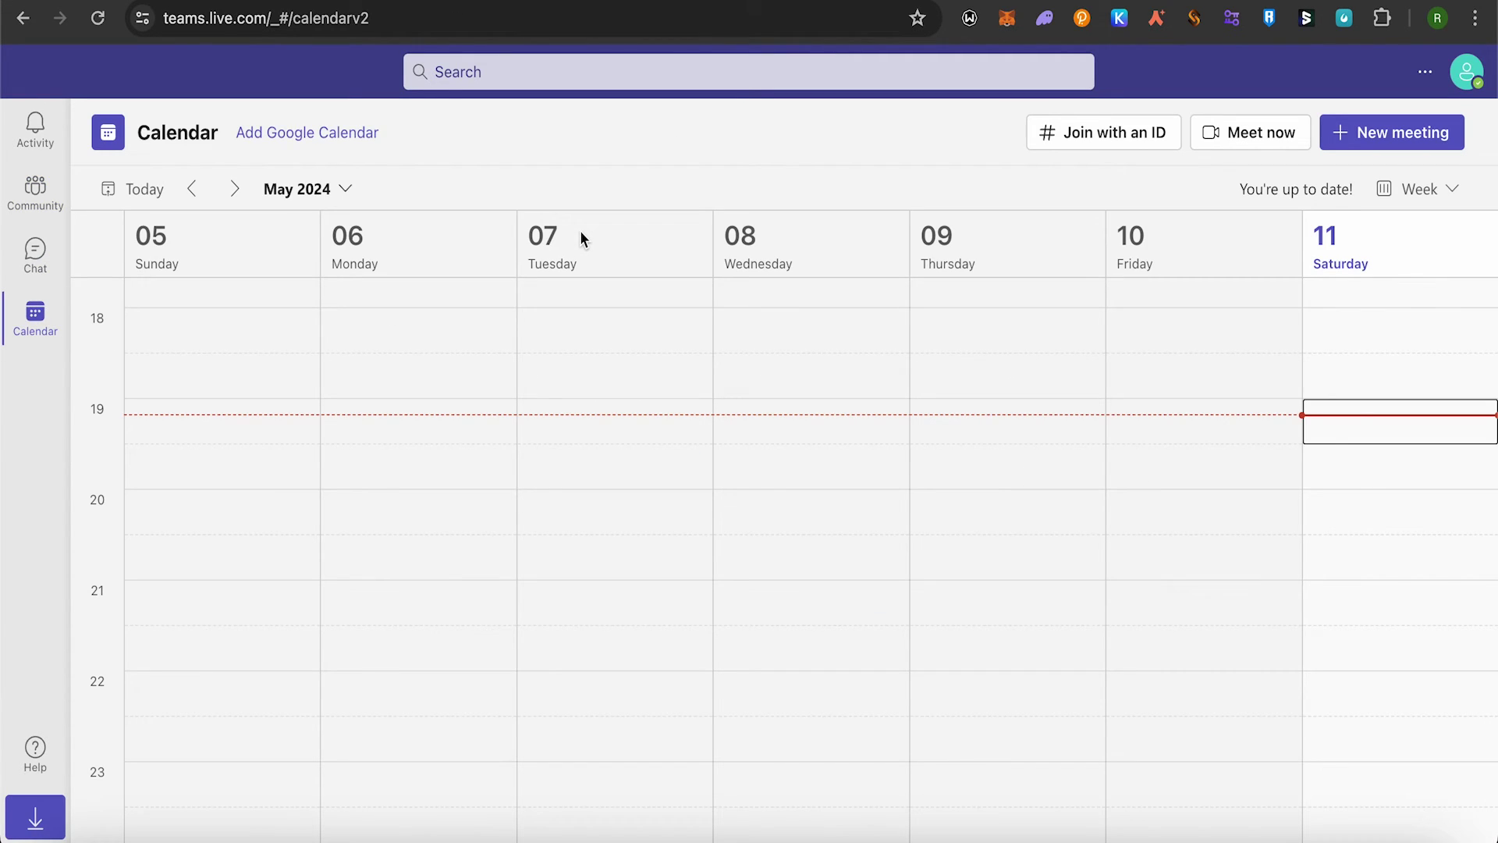